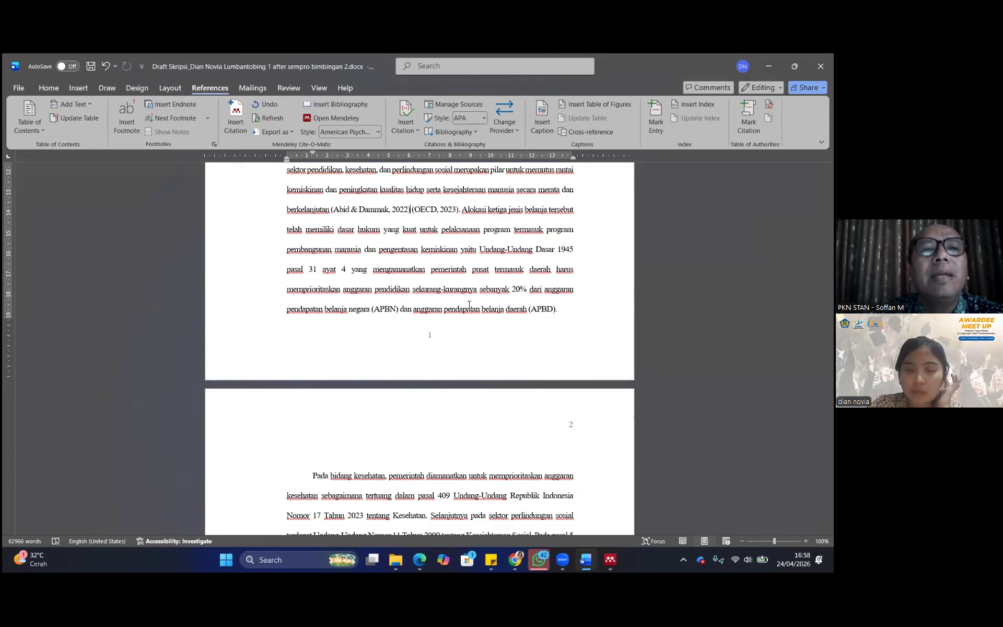
Insert the cited authors' names as plain text before the 2022 citation preceding (OECD, 2023), without a trailing comma.
{"action": "scroll", "coordinate": [469, 303], "scroll_direction": "up", "scroll_amount": 1}
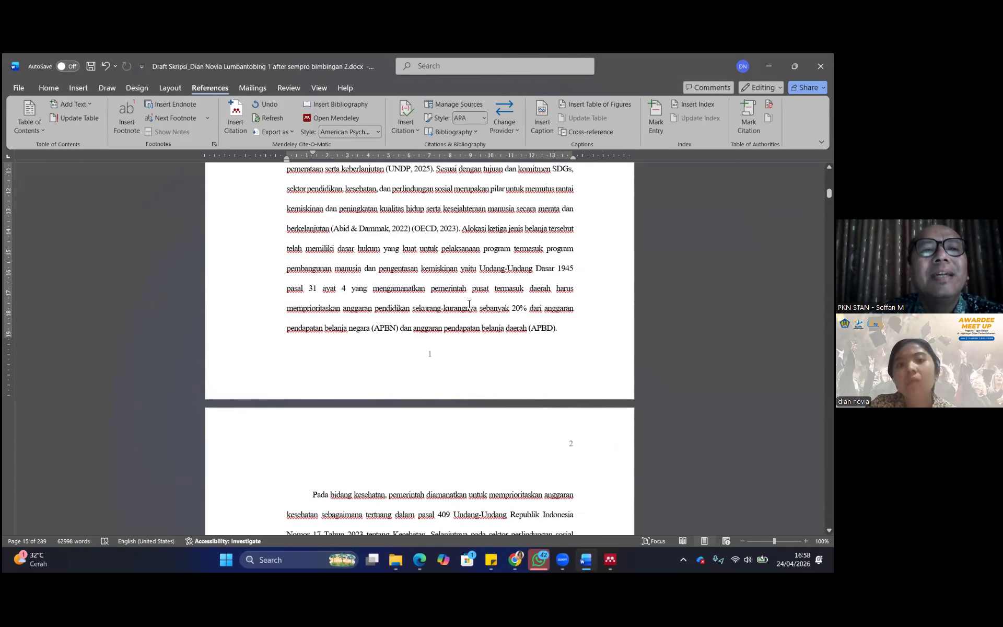
{"action": "scroll", "coordinate": [469, 304], "scroll_direction": "down", "scroll_amount": 1}
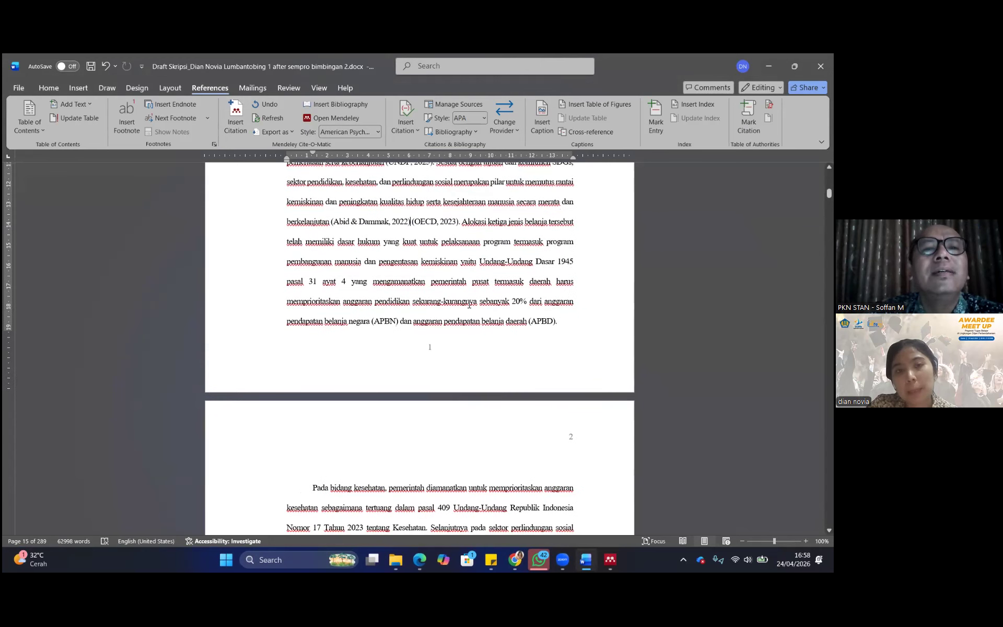
{"action": "left_click_drag", "start_coordinate": [331, 222], "coordinate": [391, 220]}
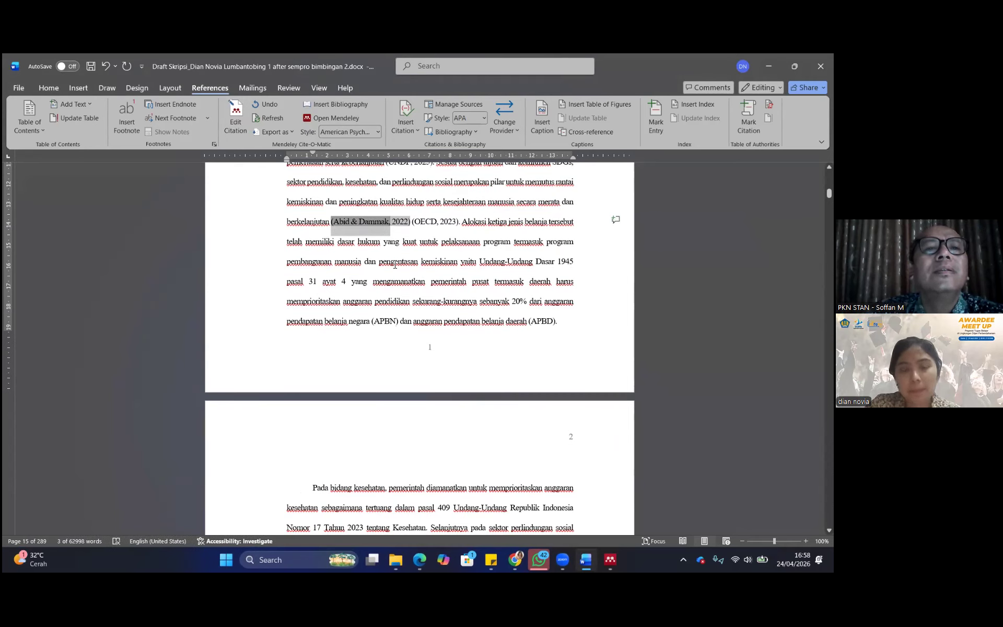
{"action": "type", "text": "Abid & Dammak,"}
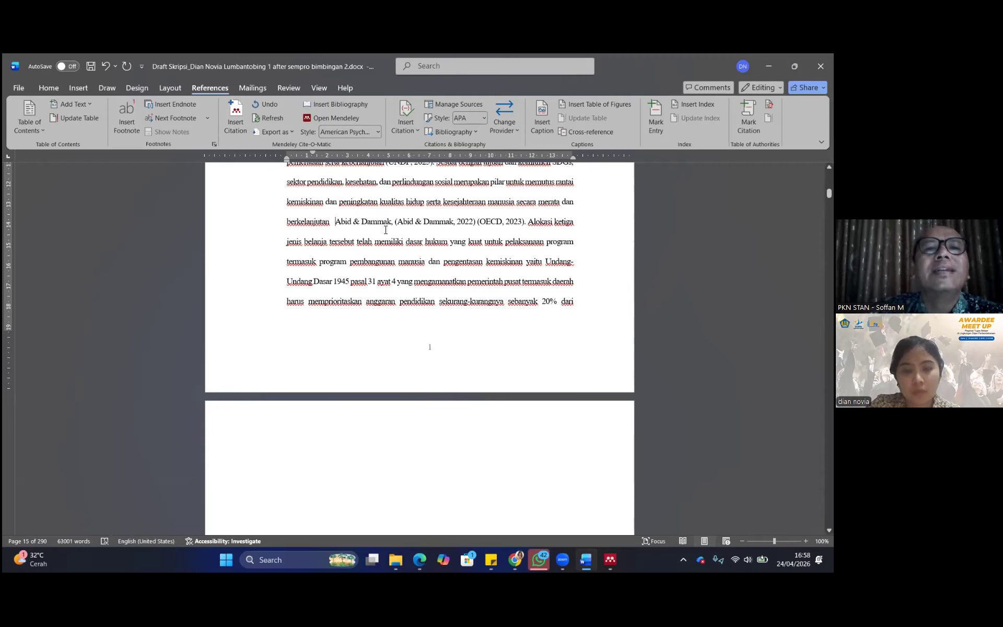
{"action": "left_click", "coordinate": [394, 224]}
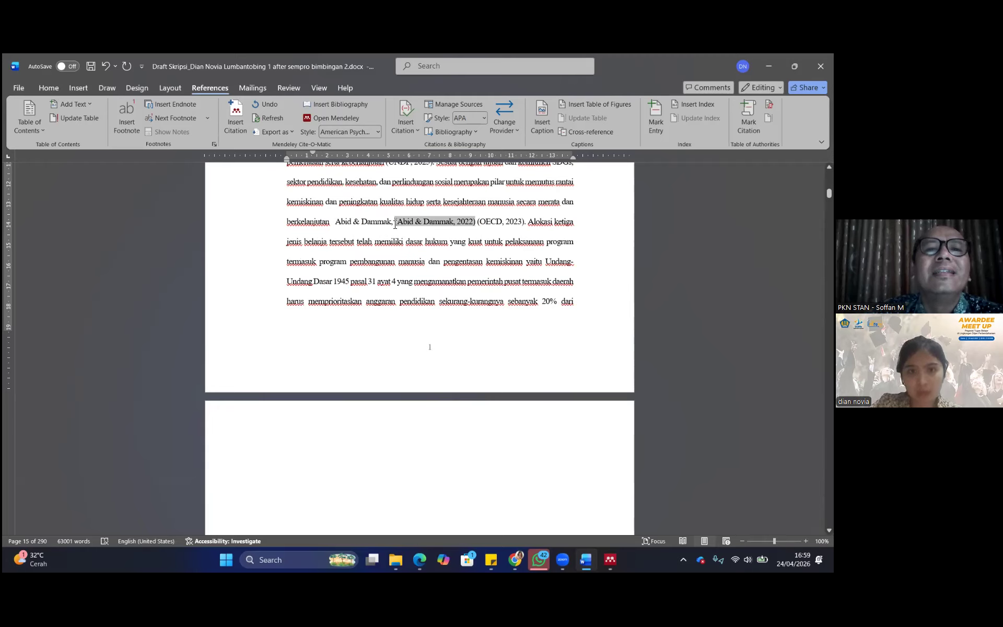
{"action": "left_click", "coordinate": [395, 224]}
{"action": "key", "text": "BackSpace"}
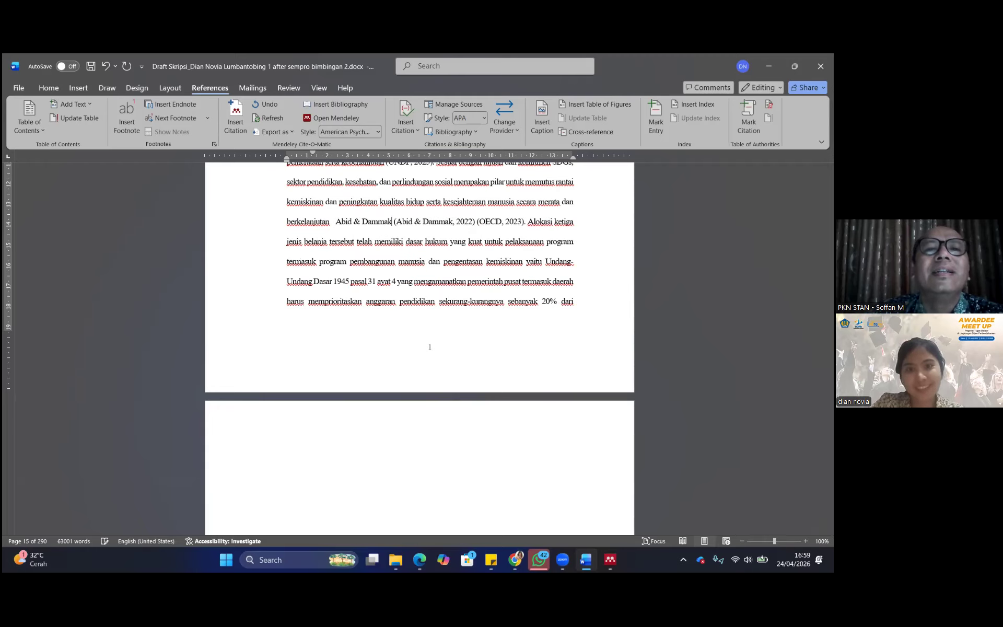
Remove the extra space before the inserted author names and add the phrase "sebagaimana dijelaskan oleh" in front of them.
{"action": "key", "text": "ctrl+Left"}
{"action": "key", "text": "ctrl+Left"}
{"action": "key", "text": "ctrl+Left"}
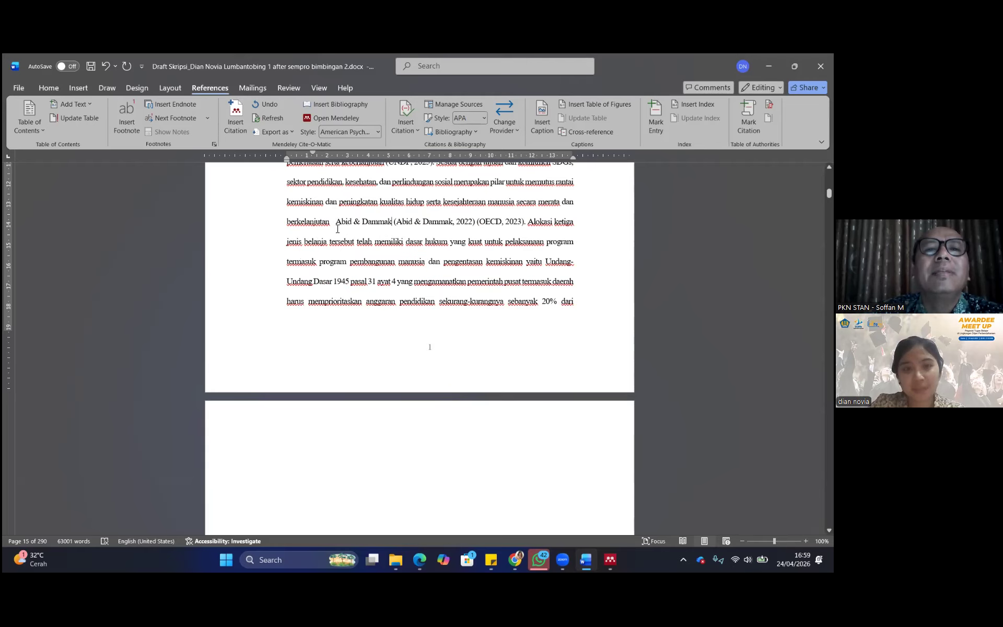
{"action": "key", "text": "BackSpace"}
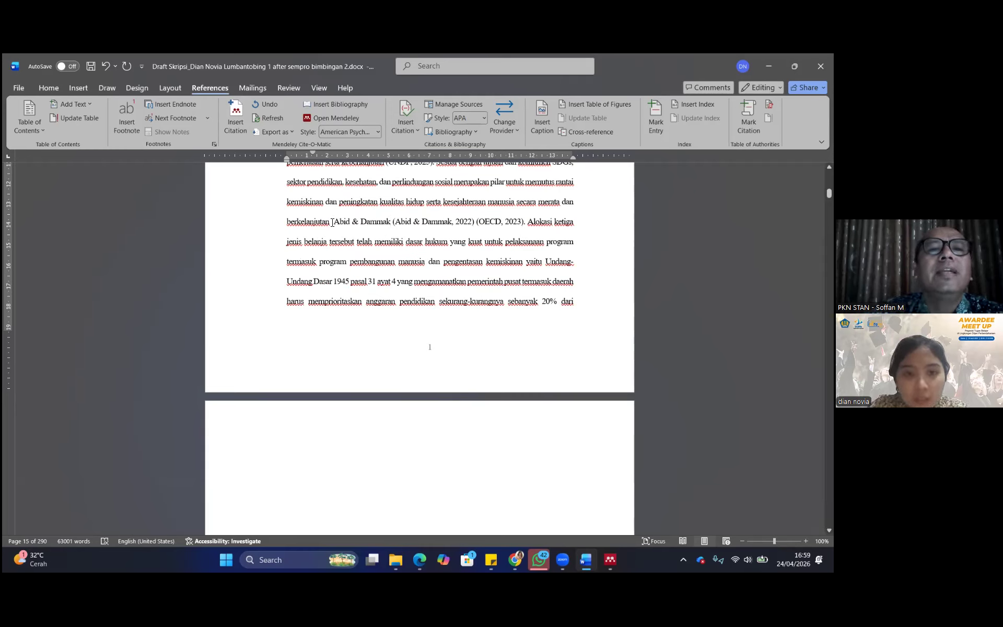
{"action": "type", "text": "sebaga"}
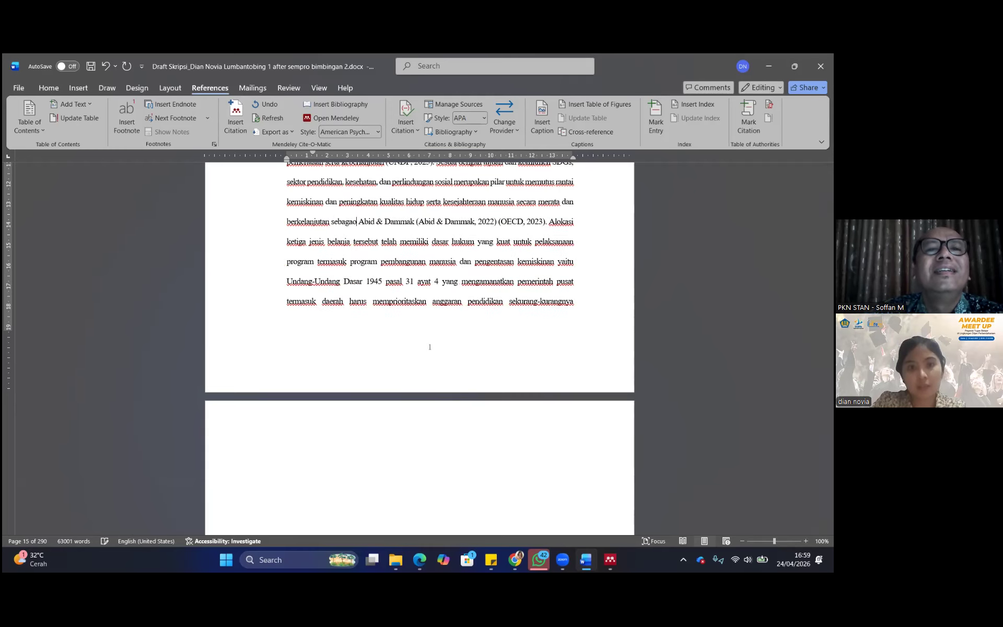
{"action": "type", "text": "imana dijelaskan oleh"}
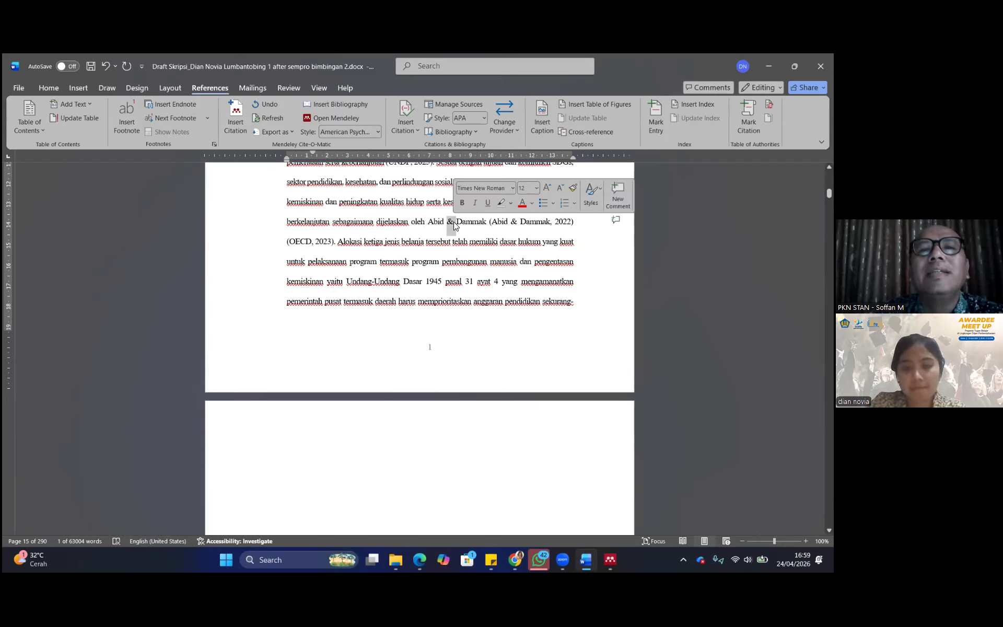
Edit the Mendeley citation after the author names, suppressing the author so that only the year 2022 is cited.
{"action": "left_click", "coordinate": [492, 226]}
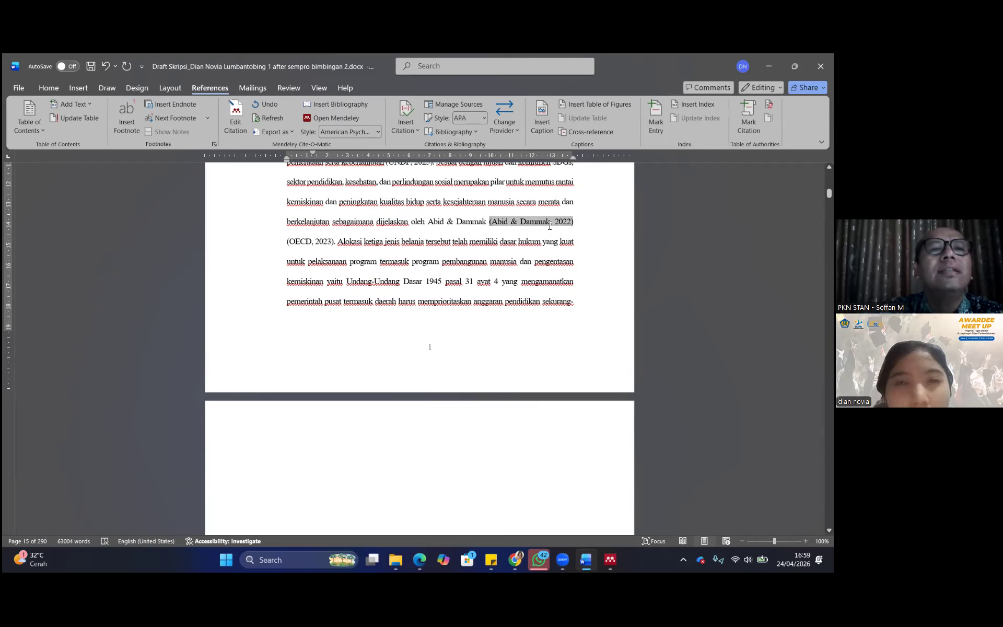
{"action": "left_click_drag", "start_coordinate": [550, 225], "coordinate": [517, 226]}
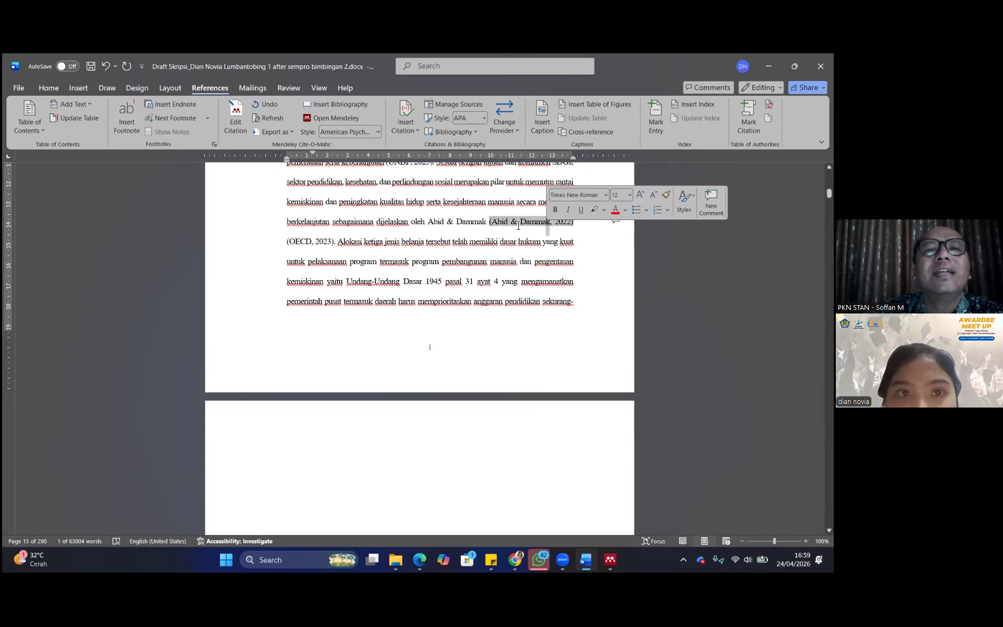
{"action": "left_click", "coordinate": [518, 226]}
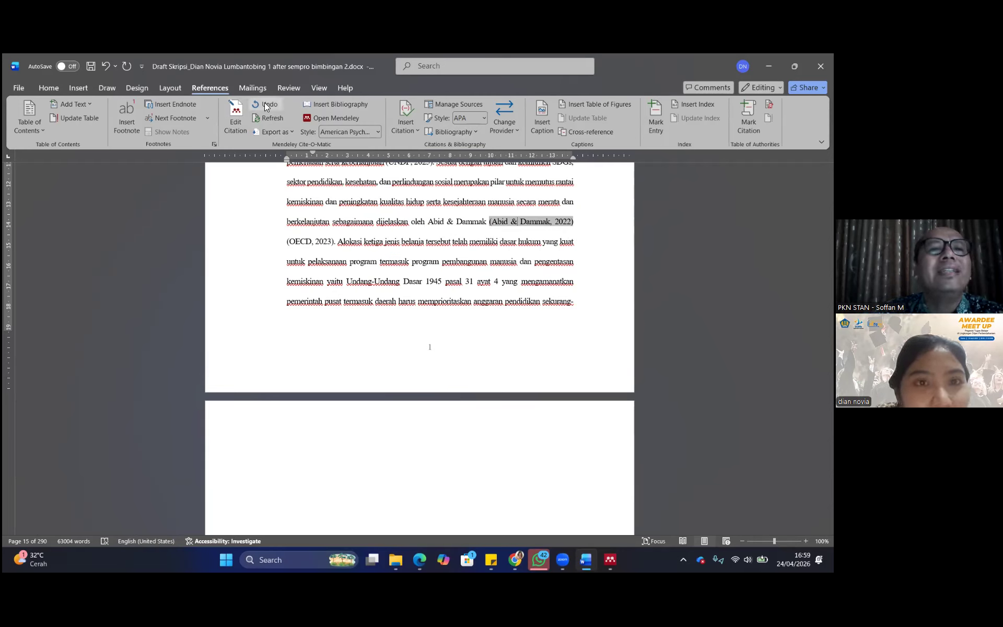
{"action": "left_click", "coordinate": [241, 123]}
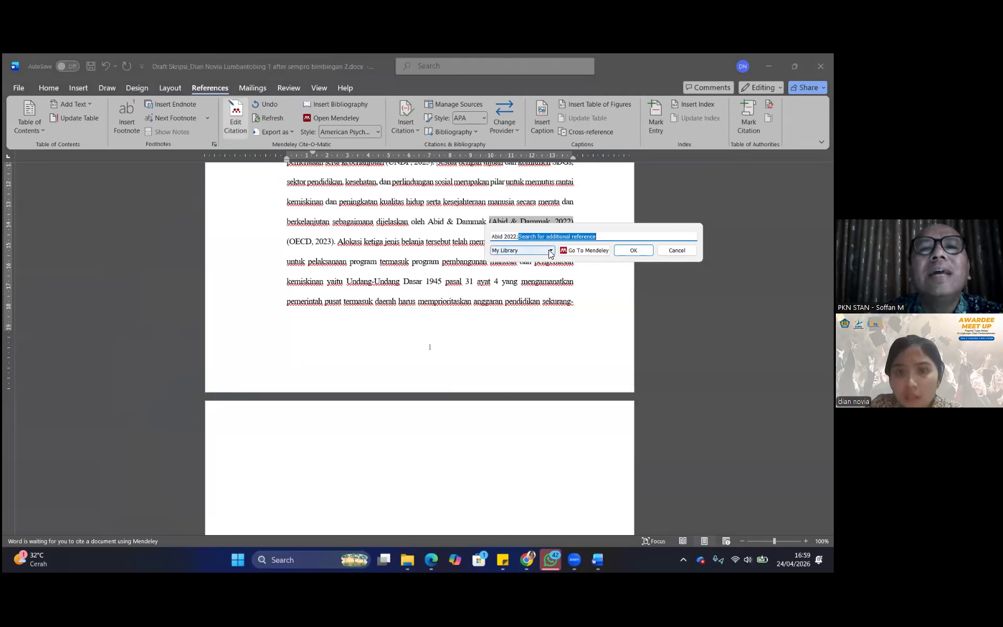
{"action": "left_click", "coordinate": [505, 238]}
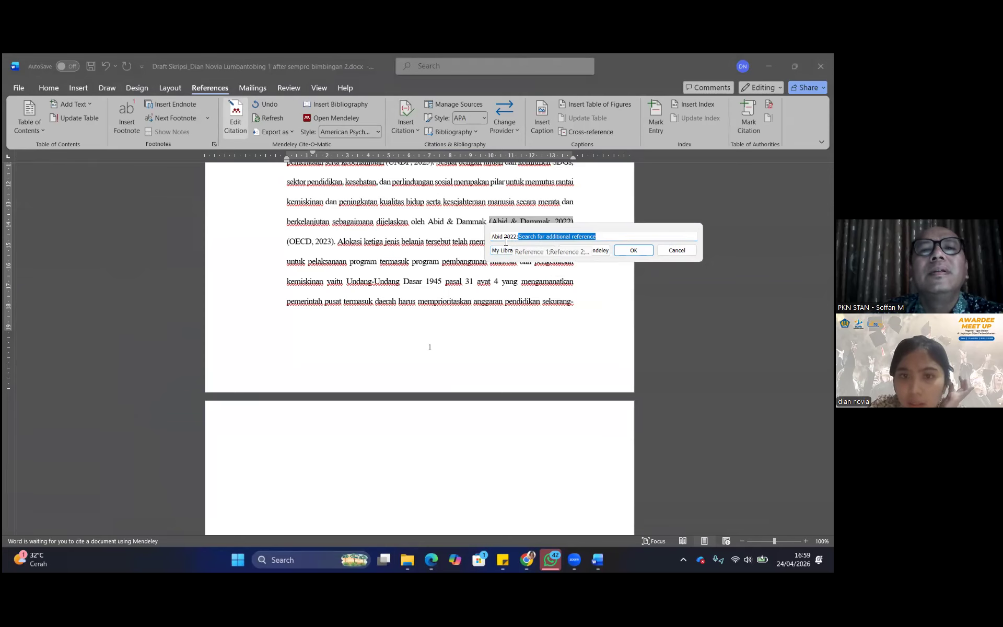
{"action": "left_click", "coordinate": [505, 238]}
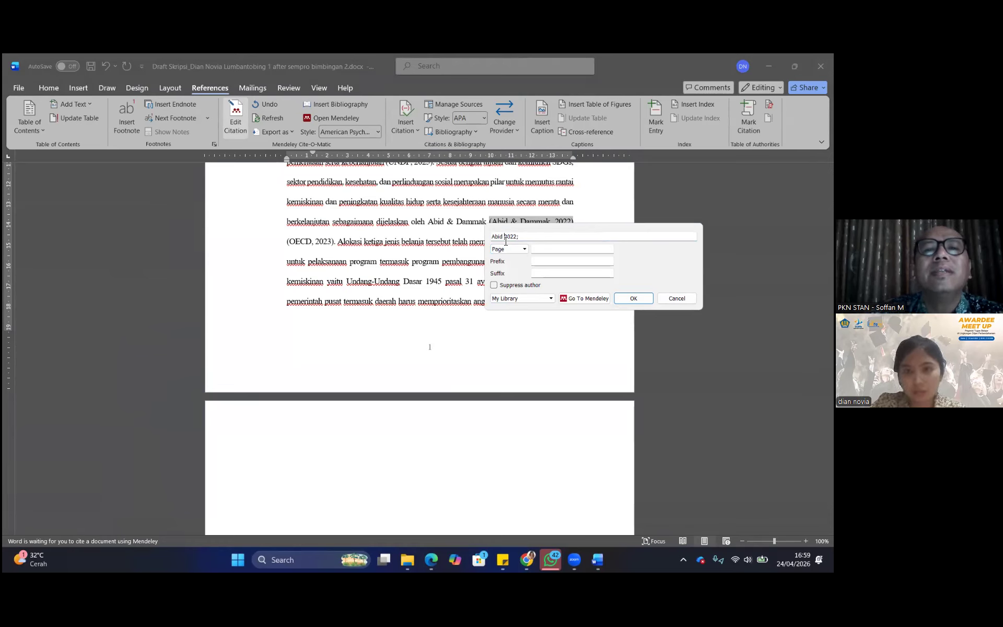
{"action": "left_click", "coordinate": [546, 275]}
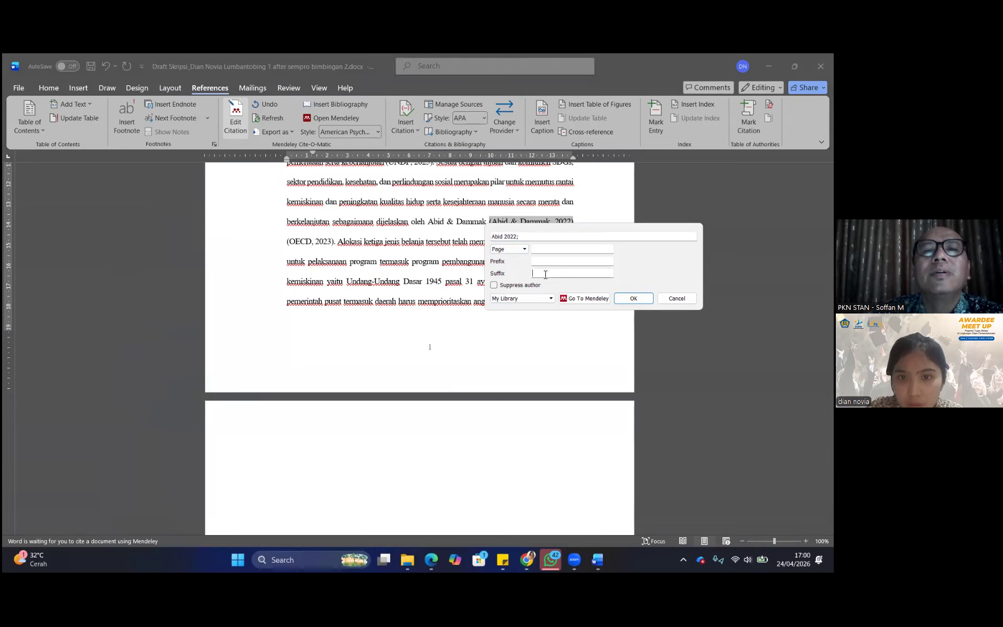
{"action": "left_click", "coordinate": [495, 286]}
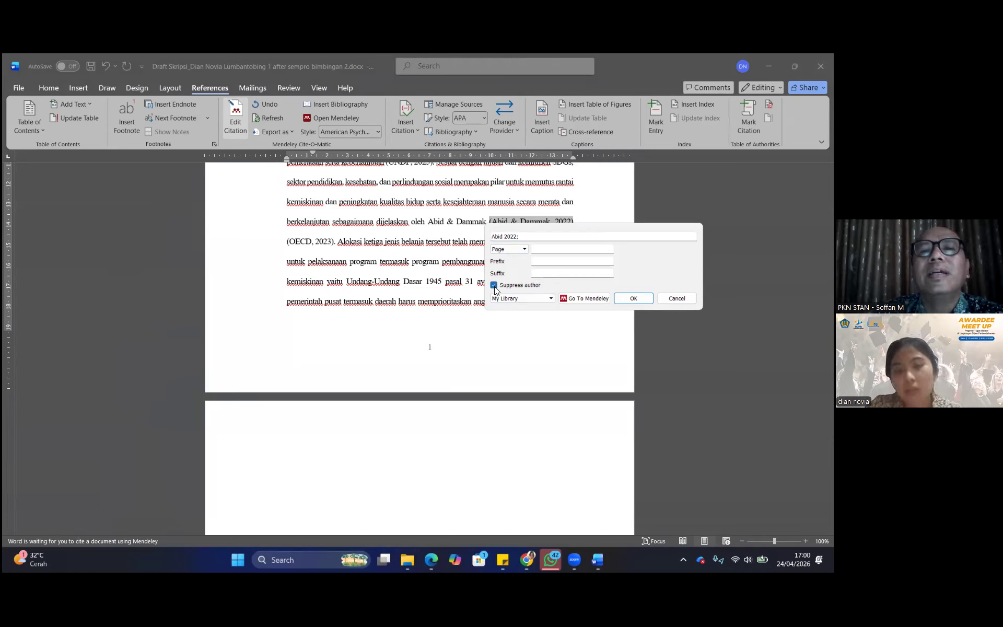
{"action": "left_click", "coordinate": [631, 295]}
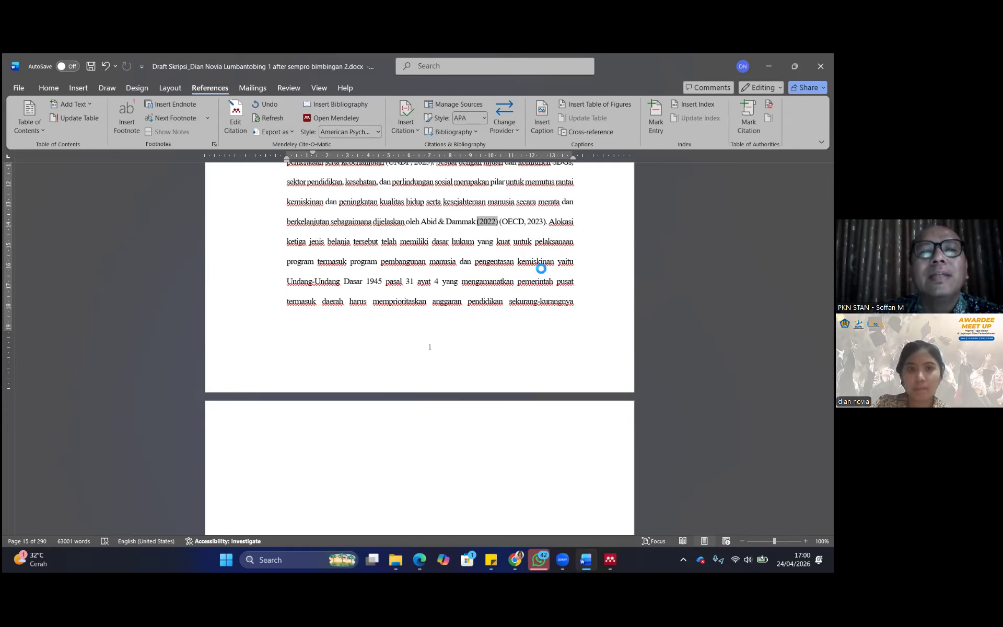
{"action": "scroll", "coordinate": [541, 269], "scroll_direction": "down", "scroll_amount": 3}
{"action": "left_click_drag", "start_coordinate": [828, 195], "coordinate": [829, 357]}
{"action": "scroll", "coordinate": [554, 352], "scroll_direction": "up", "scroll_amount": 20}
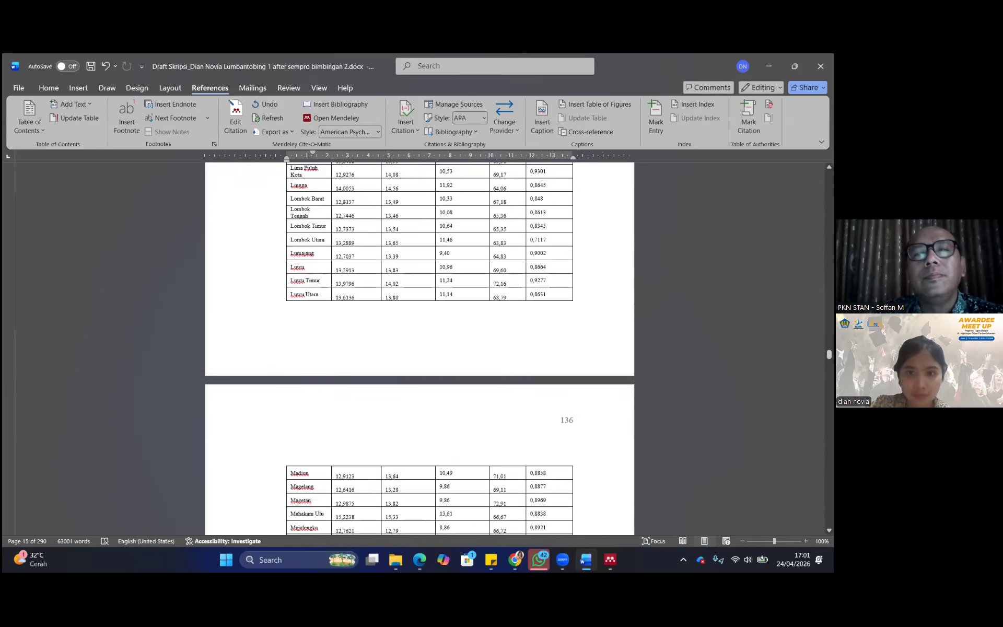
{"action": "scroll", "coordinate": [430, 349], "scroll_direction": "up", "scroll_amount": 20}
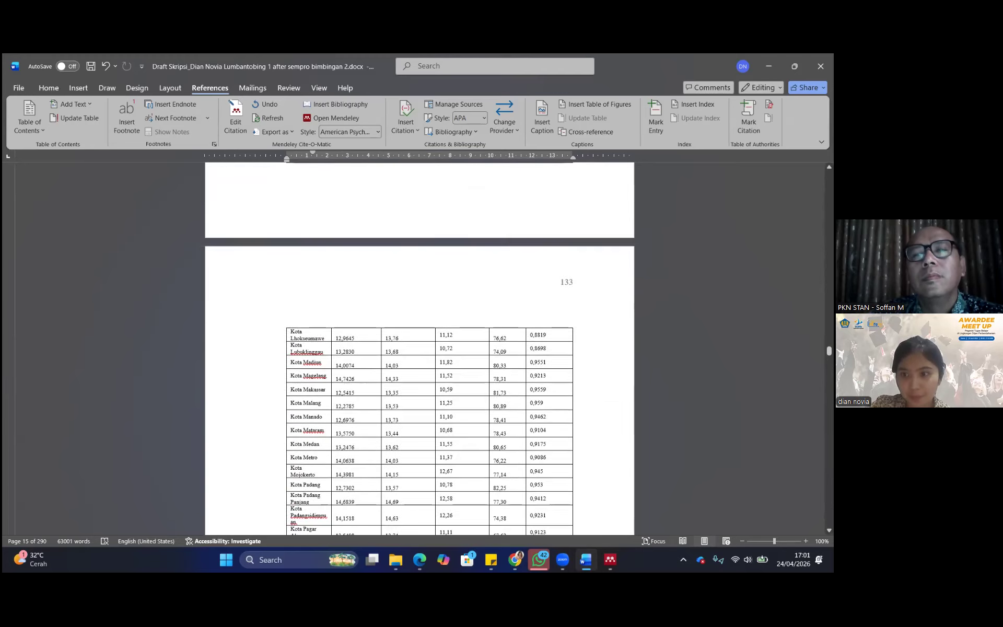
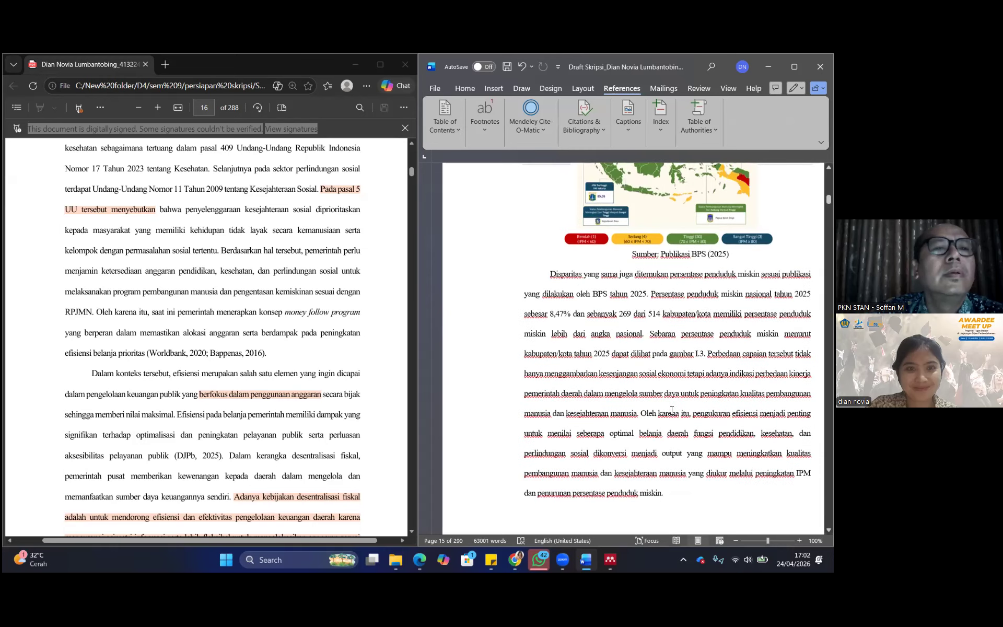
Compare the draft's introduction on health, social protection and spending efficiency with the highlighted passages in the PDF copy.
{"action": "scroll", "coordinate": [274, 348], "scroll_direction": "up", "scroll_amount": 2}
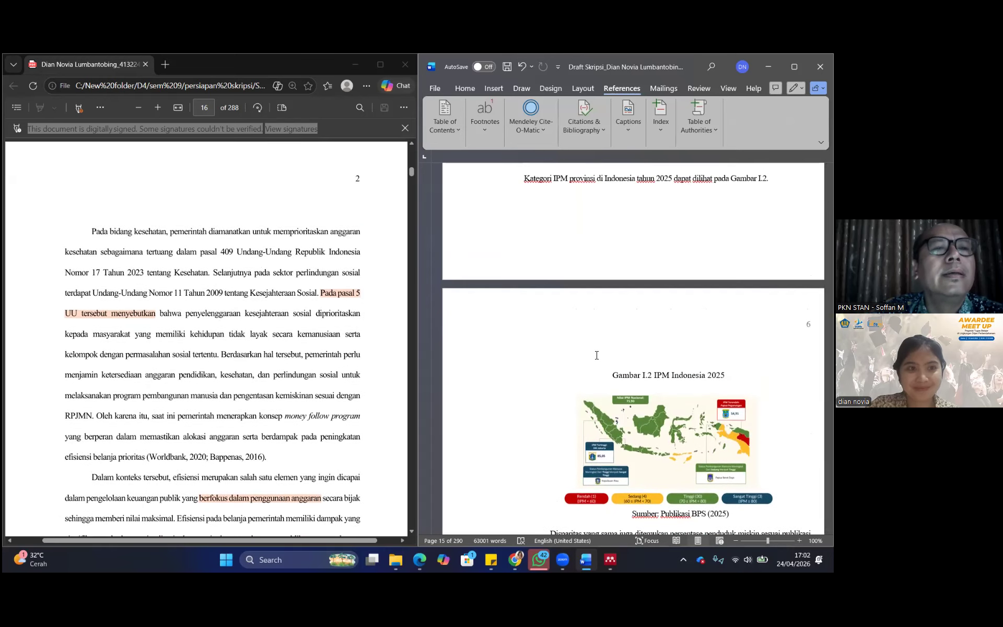
{"action": "scroll", "coordinate": [597, 355], "scroll_direction": "down", "scroll_amount": 4}
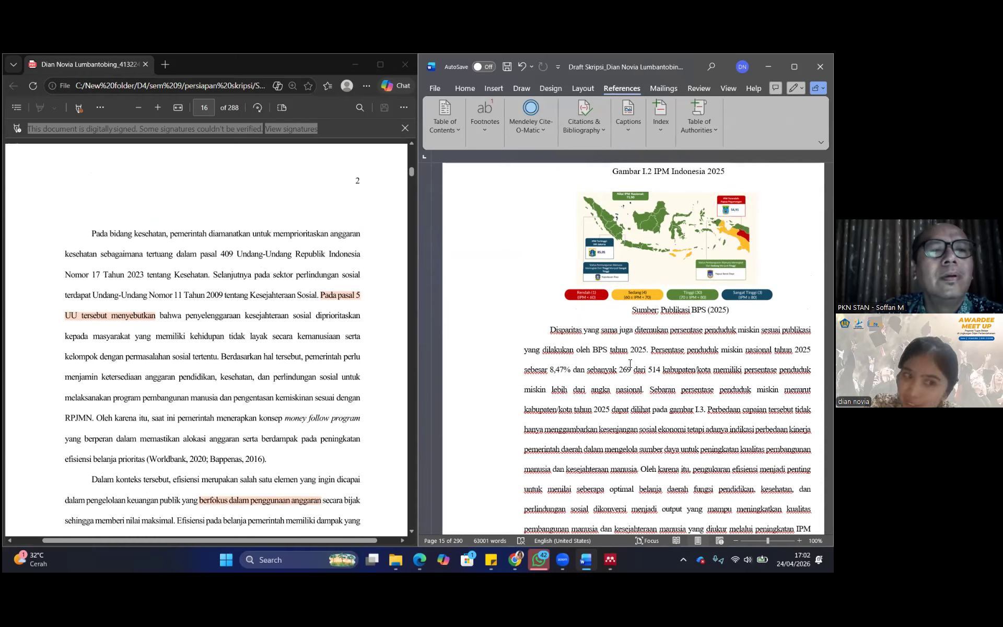
{"action": "scroll", "coordinate": [630, 364], "scroll_direction": "up", "scroll_amount": 15}
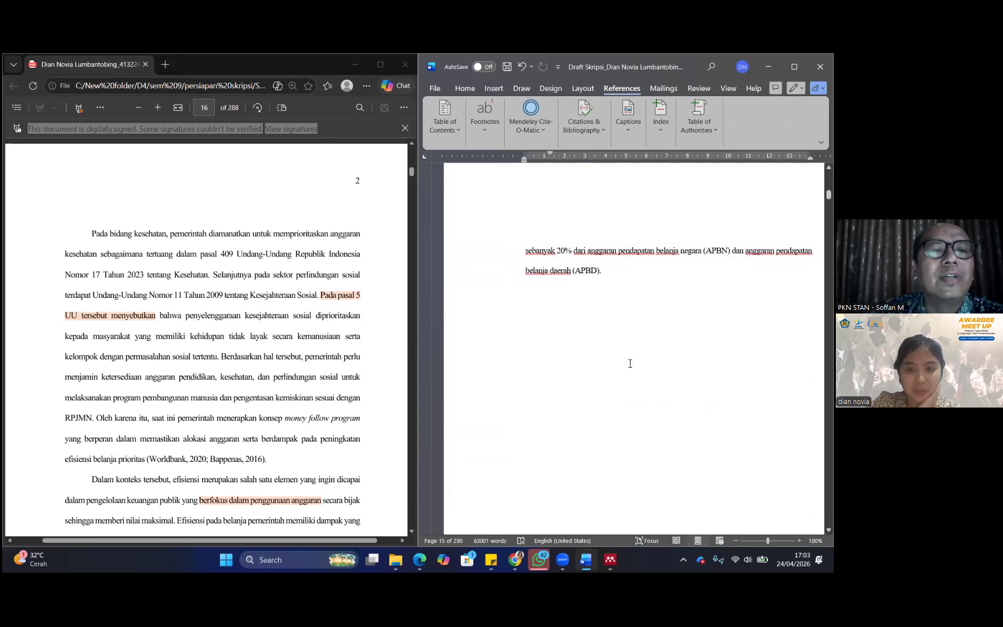
{"action": "scroll", "coordinate": [630, 364], "scroll_direction": "down", "scroll_amount": 4}
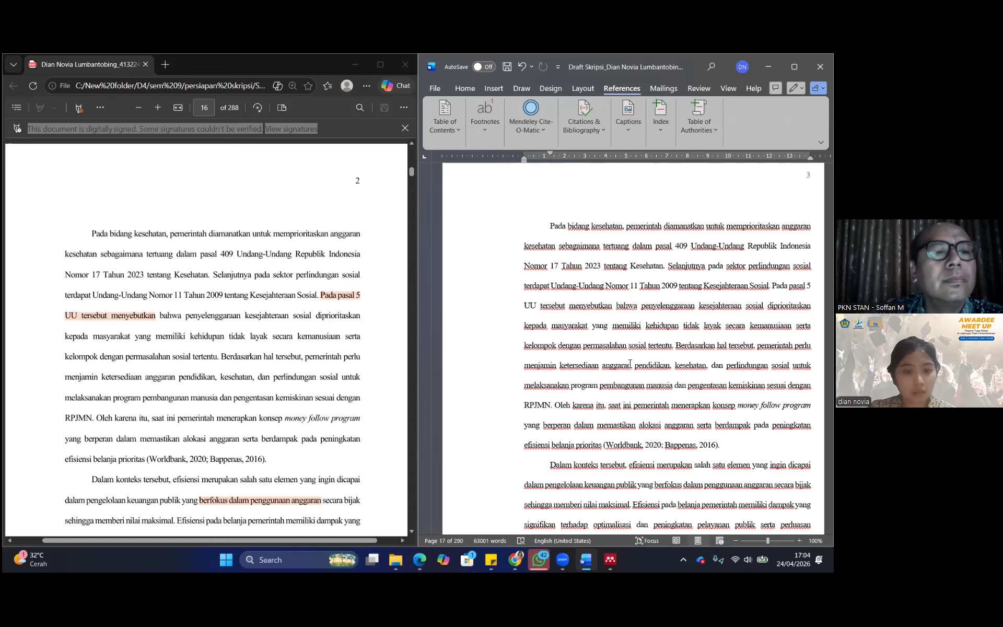
{"action": "scroll", "coordinate": [548, 418], "scroll_direction": "down", "scroll_amount": 1}
{"action": "scroll", "coordinate": [313, 496], "scroll_direction": "down", "scroll_amount": 3}
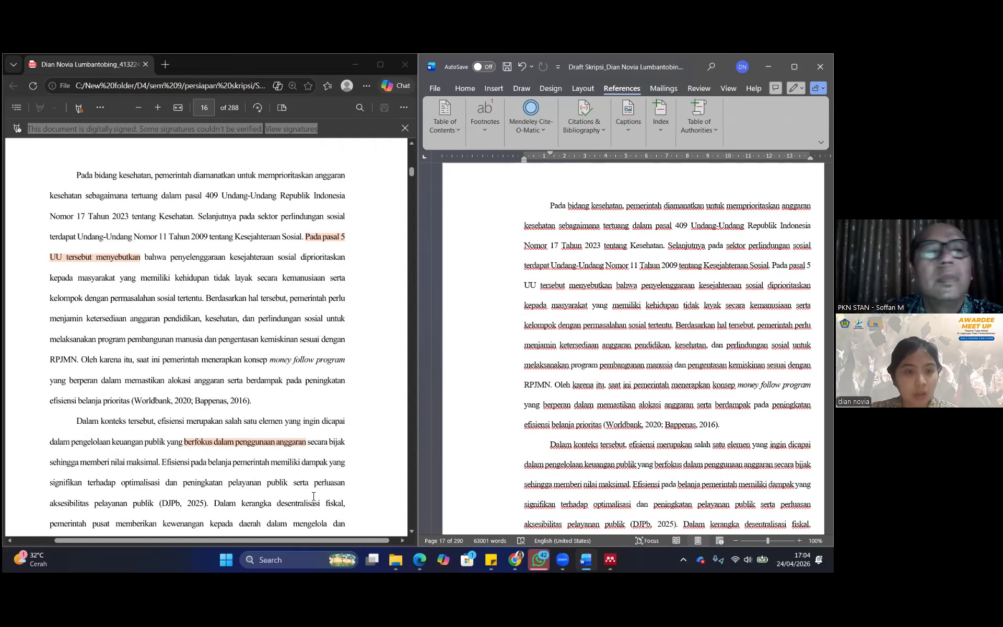
{"action": "scroll", "coordinate": [314, 495], "scroll_direction": "down", "scroll_amount": 3}
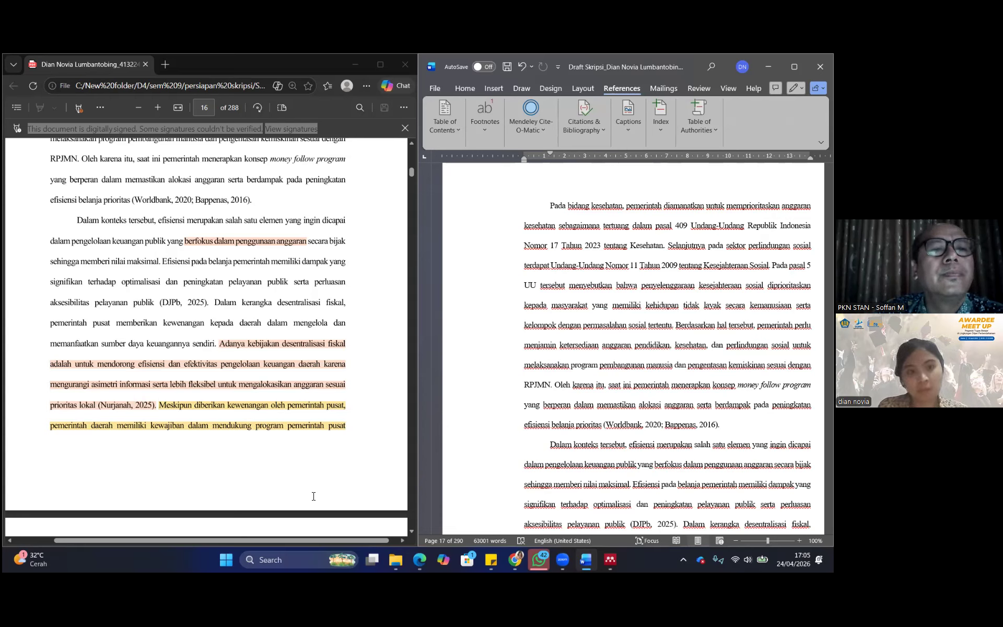
{"action": "scroll", "coordinate": [661, 425], "scroll_direction": "down", "scroll_amount": 2}
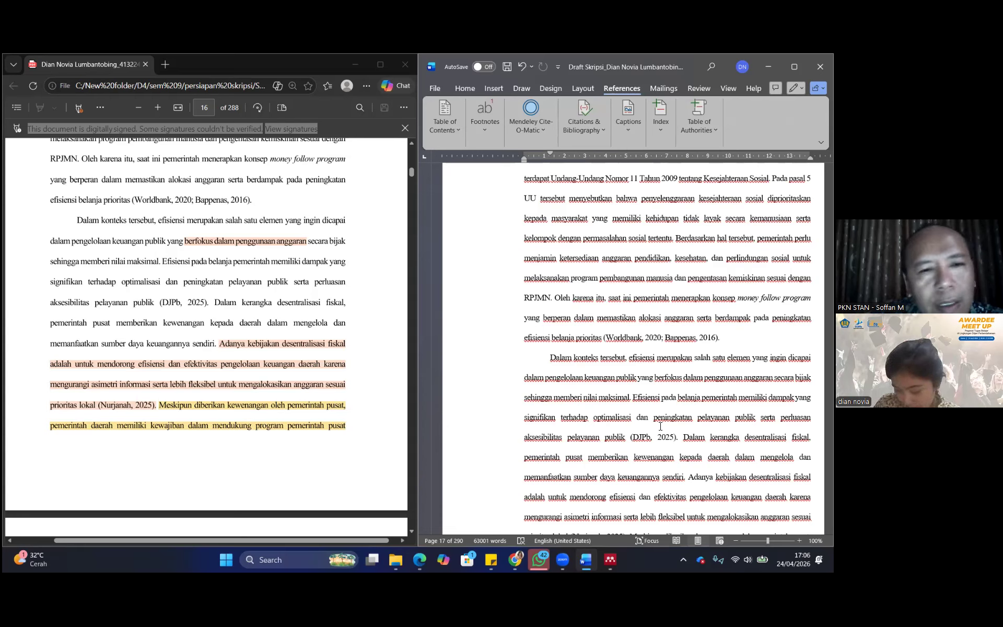
Review the PDF's introduction from the highlighted decentralisation and budget allocation passages through the IPM discussion to the fiscal capacity paragraphs.
{"action": "left_click", "coordinate": [150, 465]}
{"action": "scroll", "coordinate": [149, 464], "scroll_direction": "down", "scroll_amount": 4}
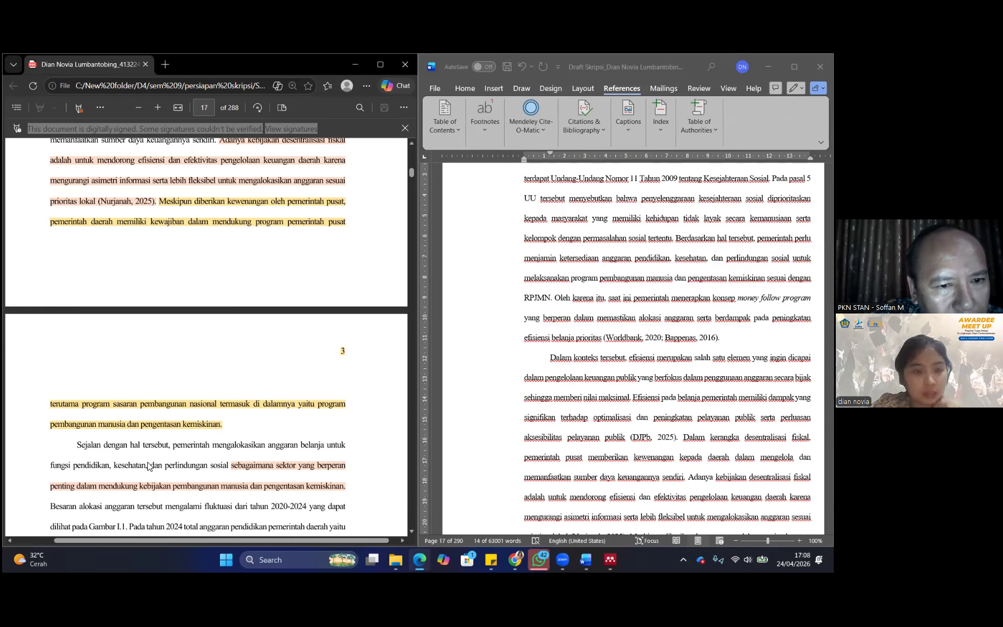
{"action": "scroll", "coordinate": [149, 465], "scroll_direction": "down", "scroll_amount": 2}
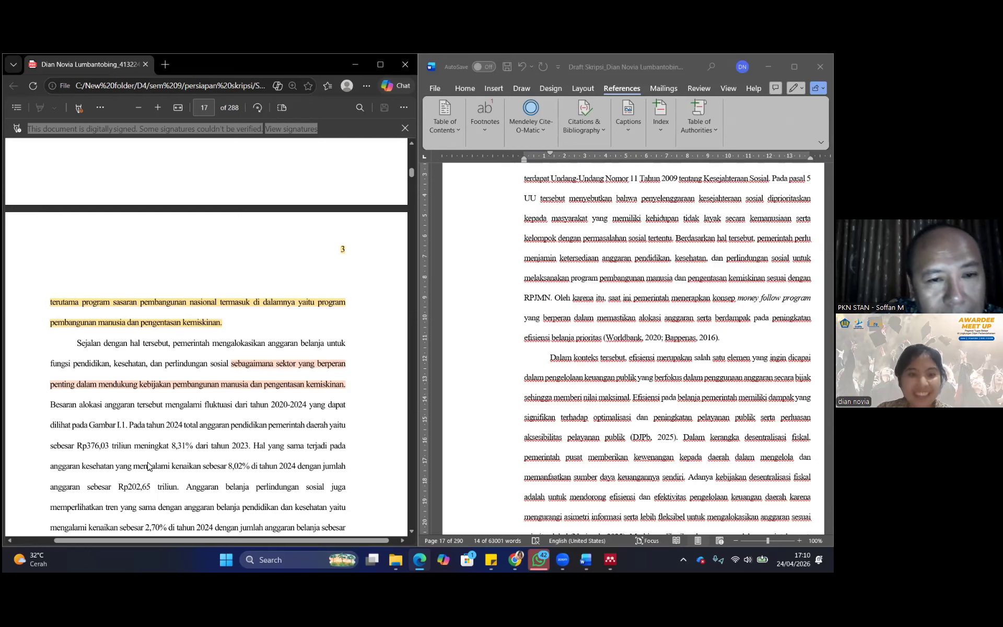
{"action": "scroll", "coordinate": [198, 411], "scroll_direction": "down", "scroll_amount": 10}
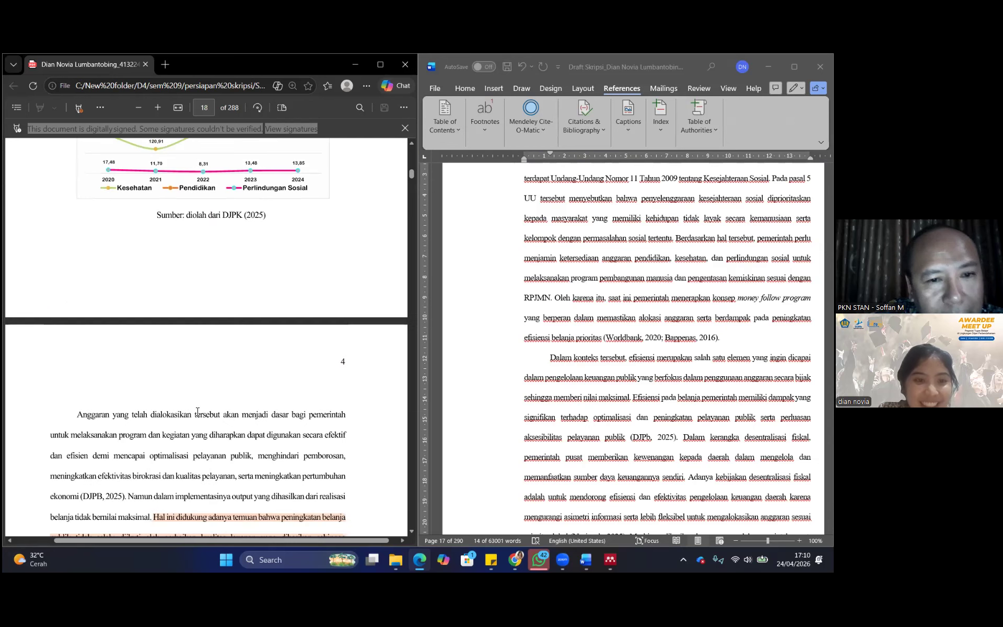
{"action": "scroll", "coordinate": [197, 411], "scroll_direction": "down", "scroll_amount": 2}
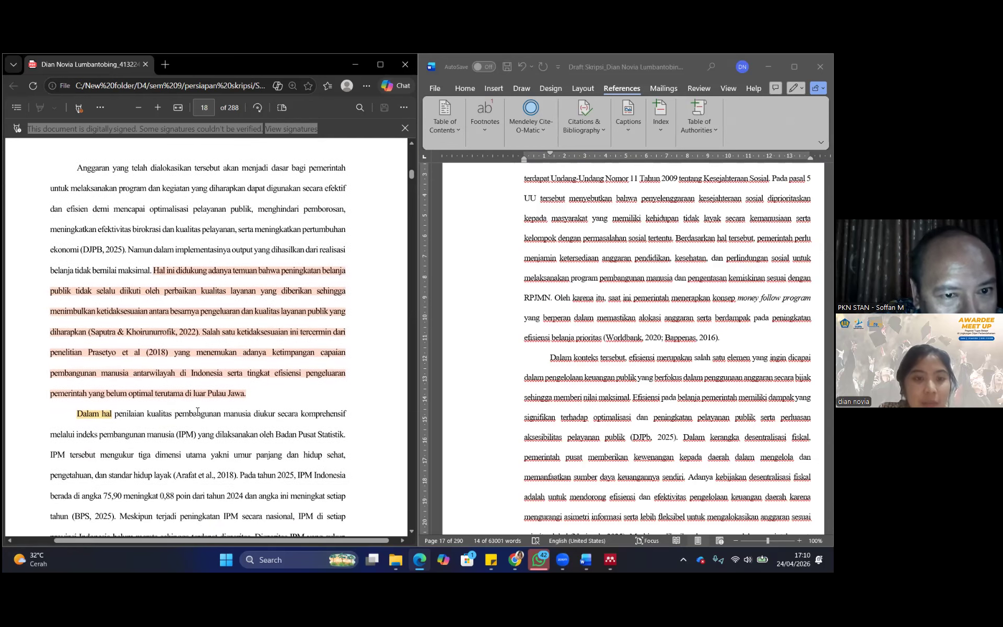
{"action": "scroll", "coordinate": [198, 411], "scroll_direction": "down", "scroll_amount": 1}
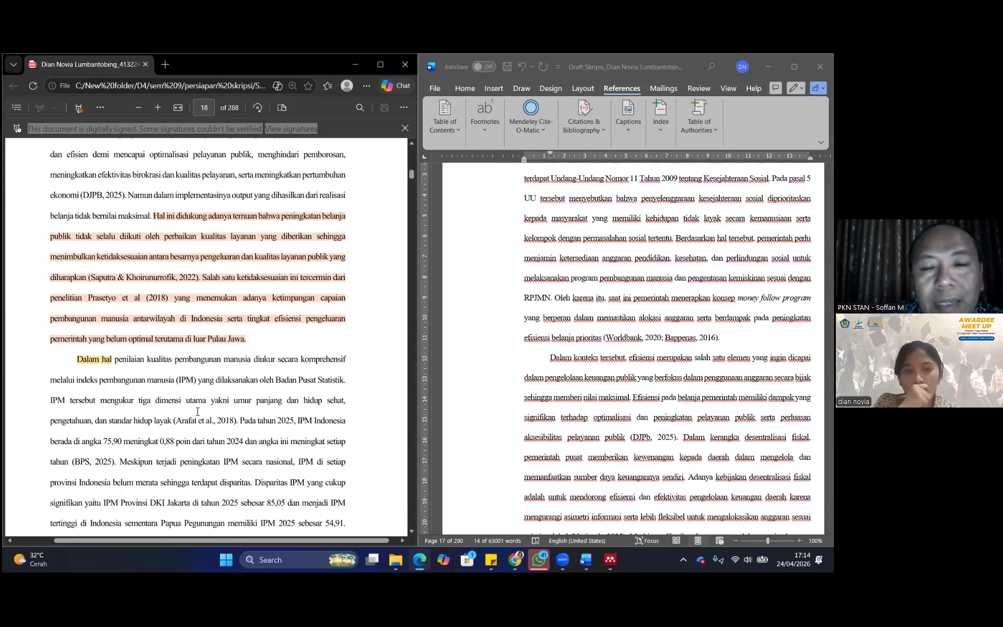
{"action": "scroll", "coordinate": [197, 411], "scroll_direction": "down", "scroll_amount": 2}
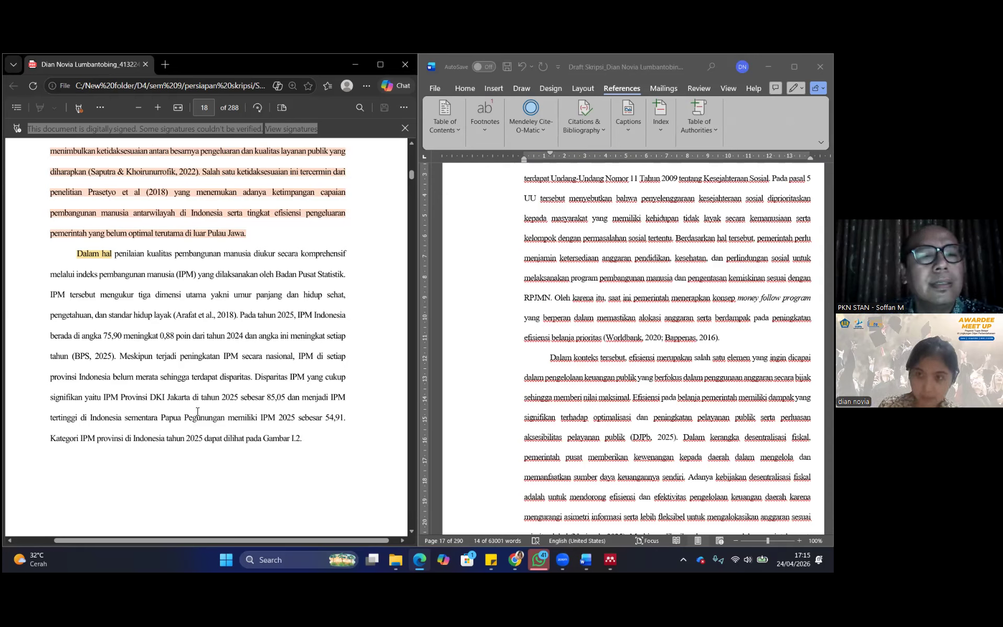
{"action": "scroll", "coordinate": [198, 411], "scroll_direction": "down", "scroll_amount": 20}
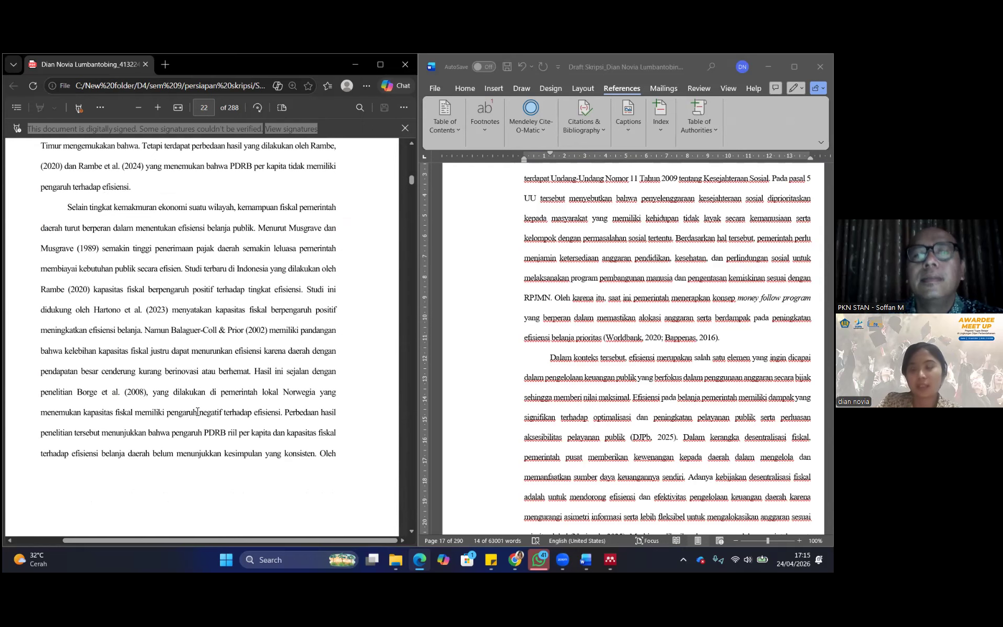
{"action": "scroll", "coordinate": [198, 412], "scroll_direction": "down", "scroll_amount": 5}
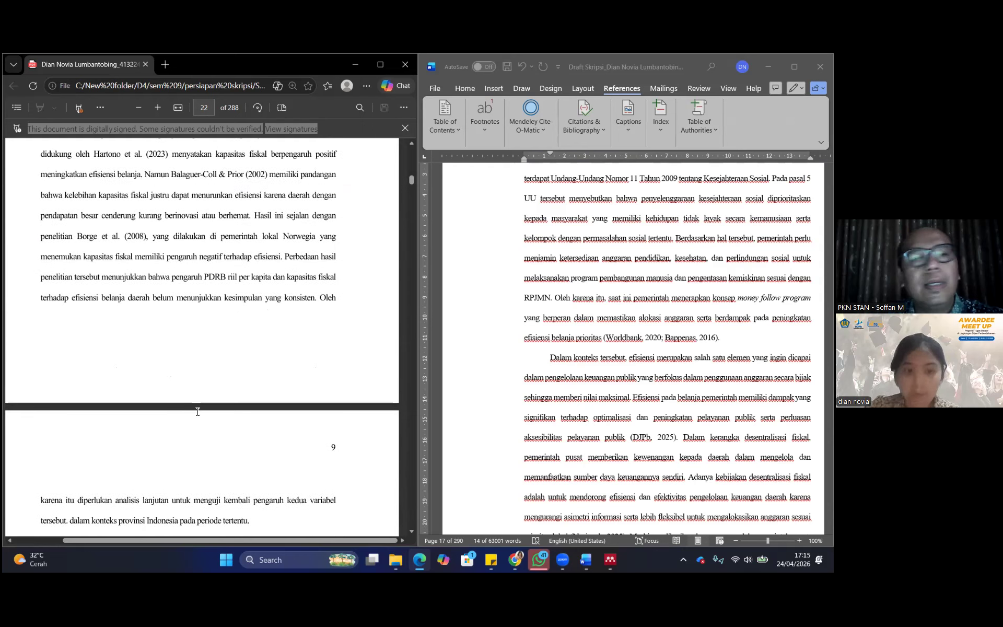